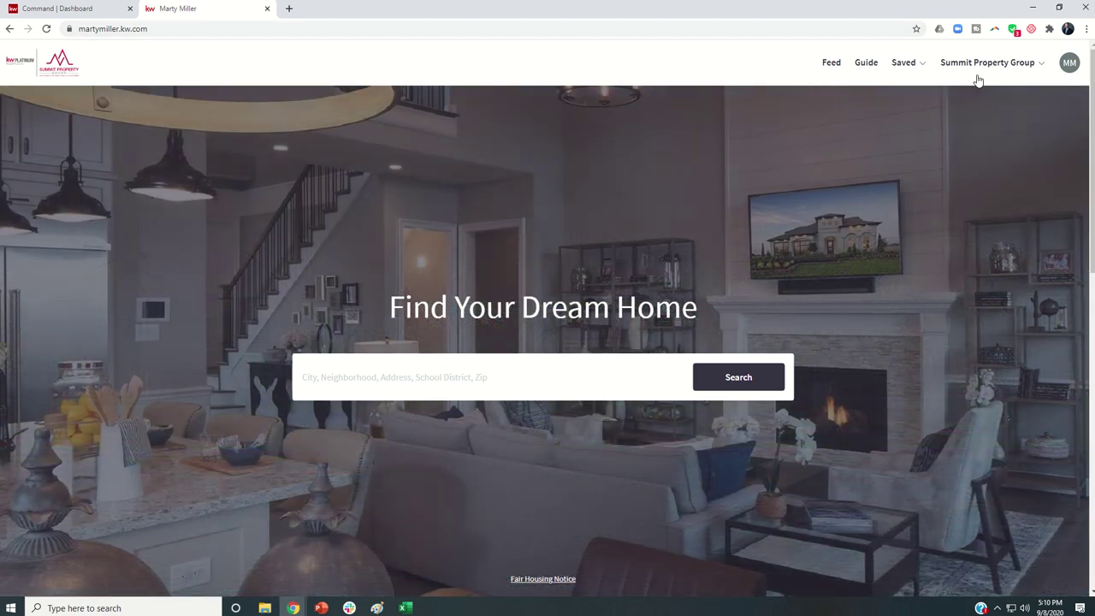
Show the Saved dropdown listing the saved searches and the Traditions, Conroe Homes and East Gladys collections.
{"action": "left_click", "coordinate": [1068, 65]}
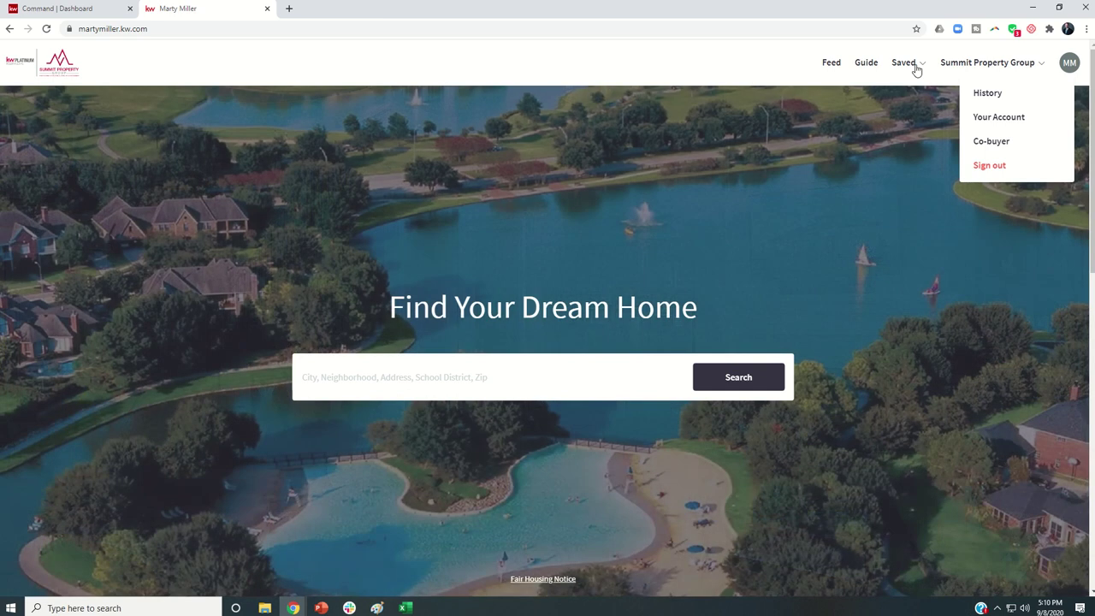
{"action": "left_click", "coordinate": [916, 69]}
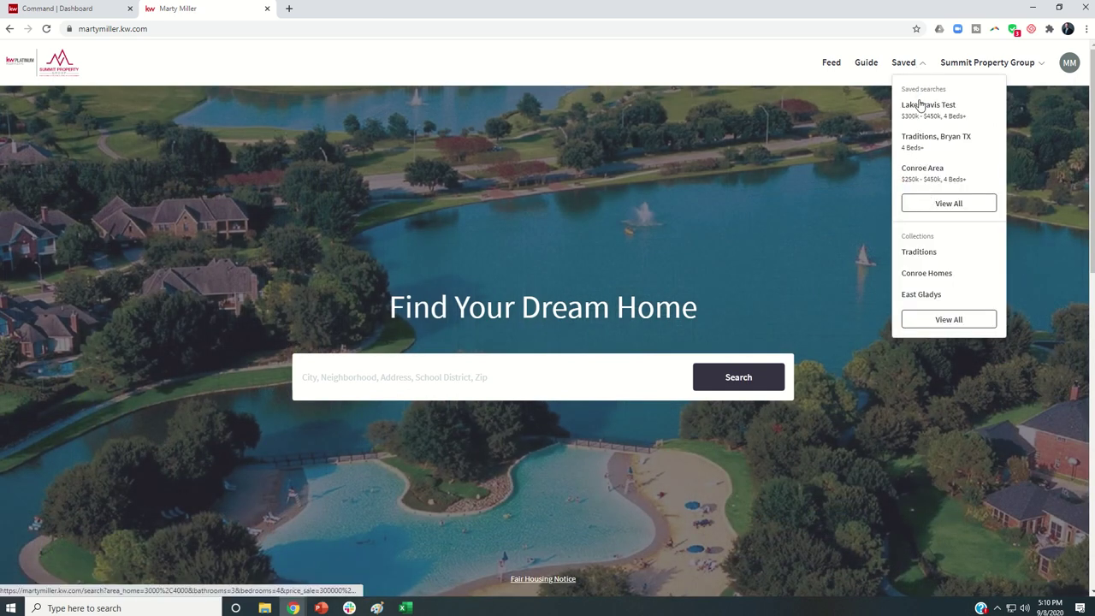
View all saved searches: Lake Travis Test, Traditions Bryan TX, Conroe Area and Beaumont Area.
{"action": "left_click", "coordinate": [948, 204]}
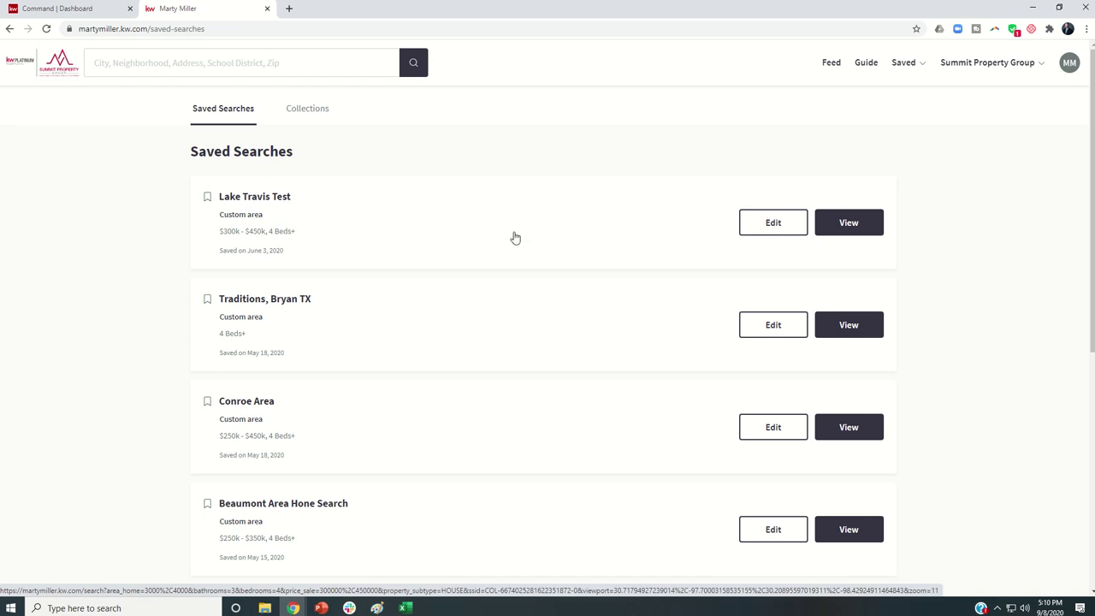
Set the Lake Travis Test search's email notifications to Instant and save it.
{"action": "left_click", "coordinate": [773, 223]}
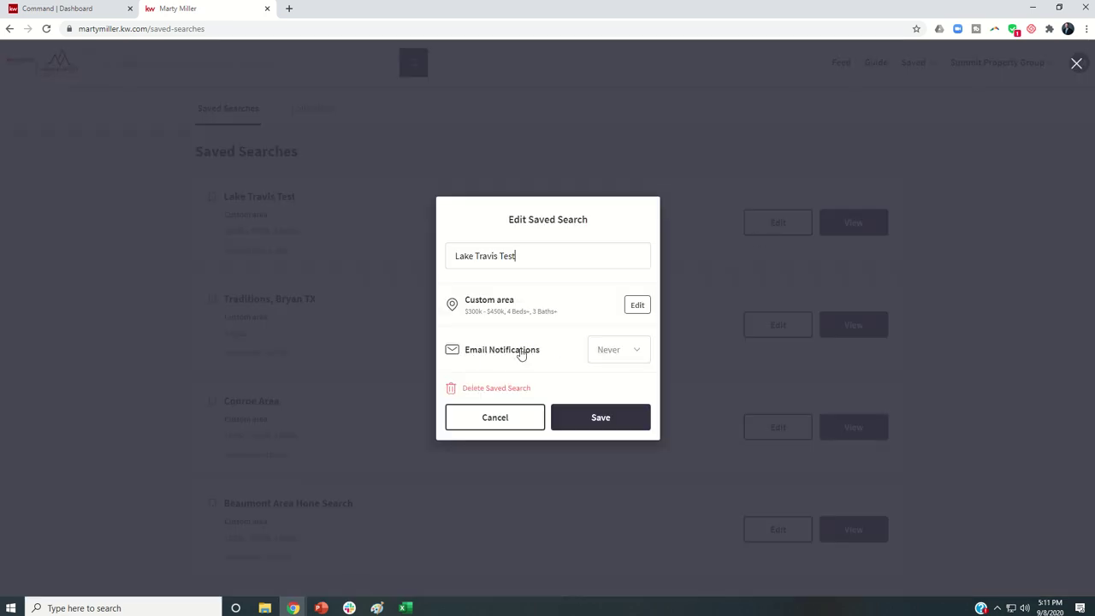
{"action": "left_click", "coordinate": [613, 353]}
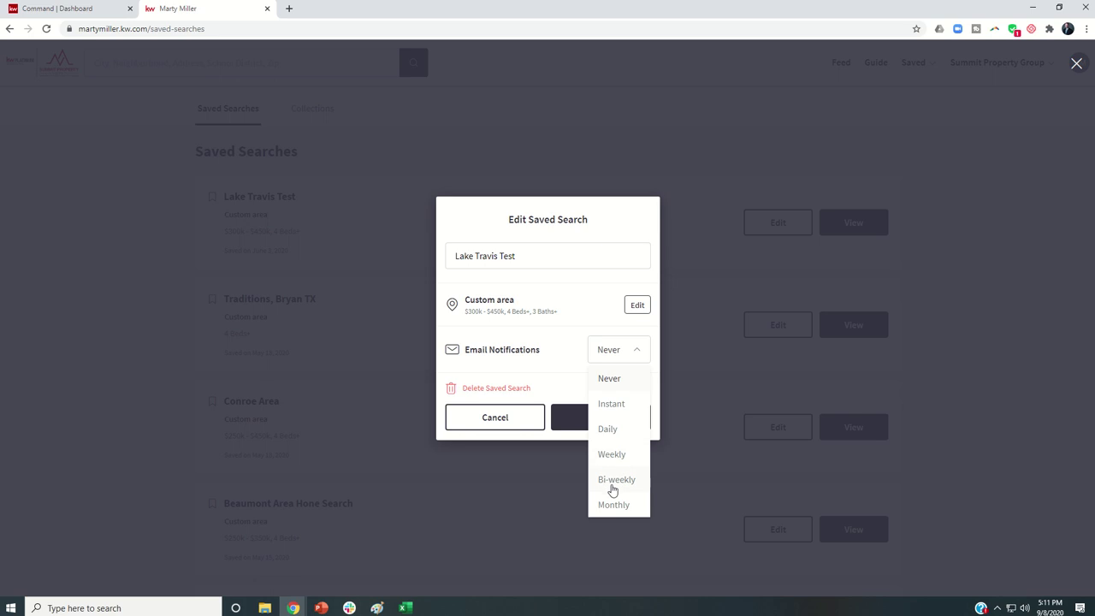
{"action": "left_click", "coordinate": [612, 406]}
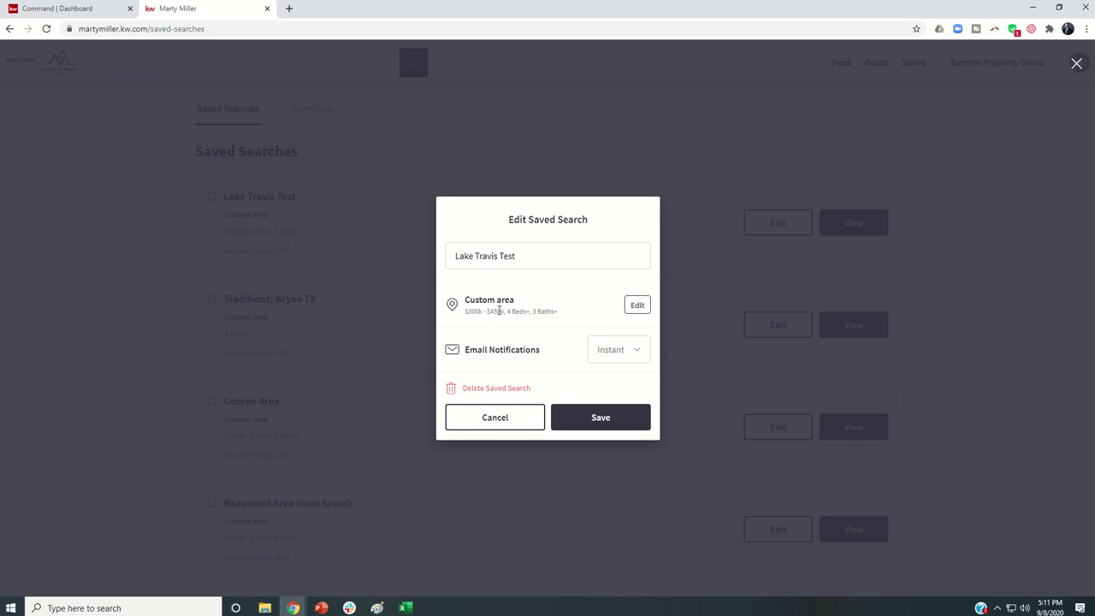
{"action": "left_click", "coordinate": [598, 419]}
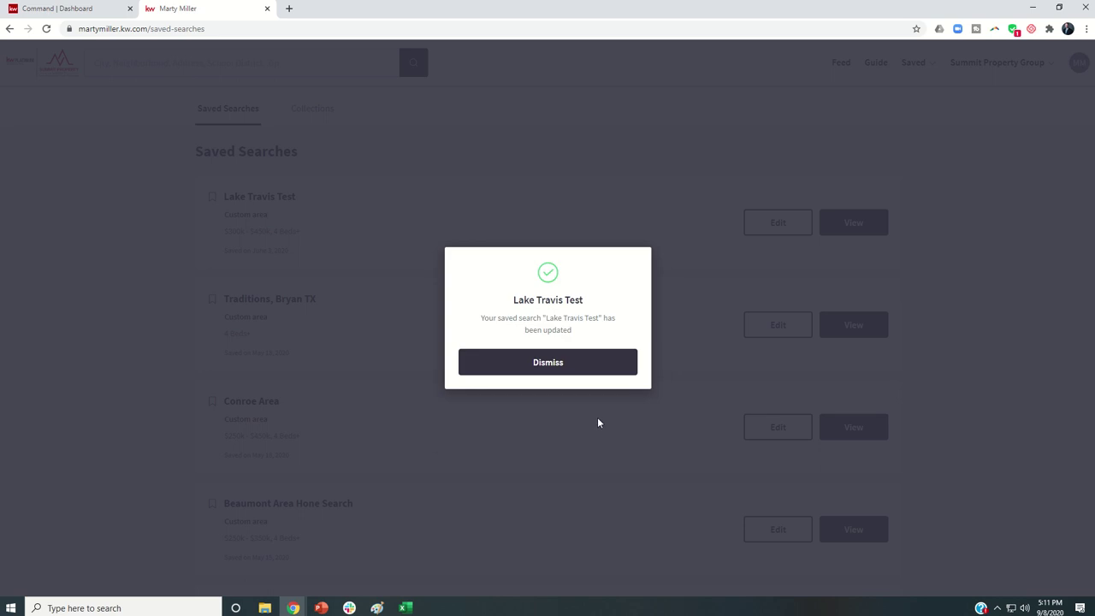
Dismiss the update confirmation and reopen the Lake Travis Test results from the Saved menu.
{"action": "left_click", "coordinate": [547, 363]}
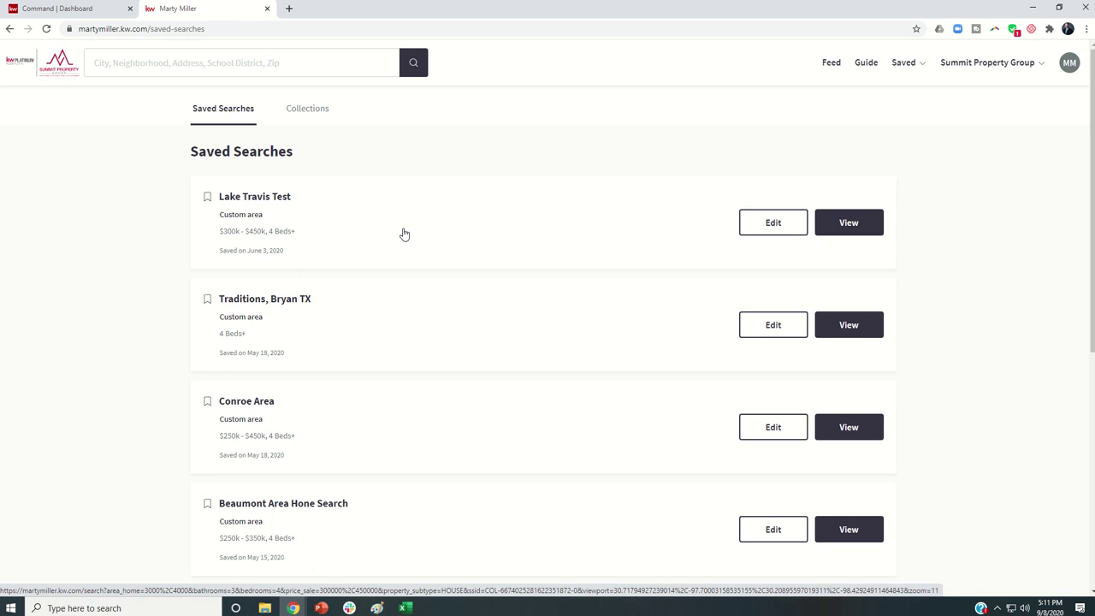
{"action": "left_click", "coordinate": [918, 66]}
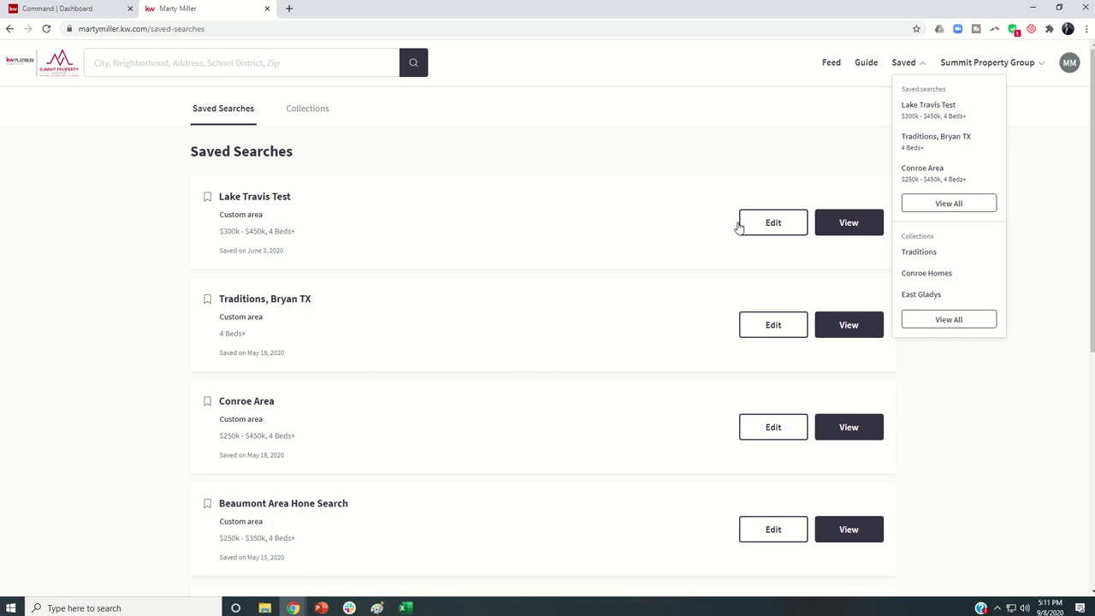
{"action": "left_click", "coordinate": [605, 218]}
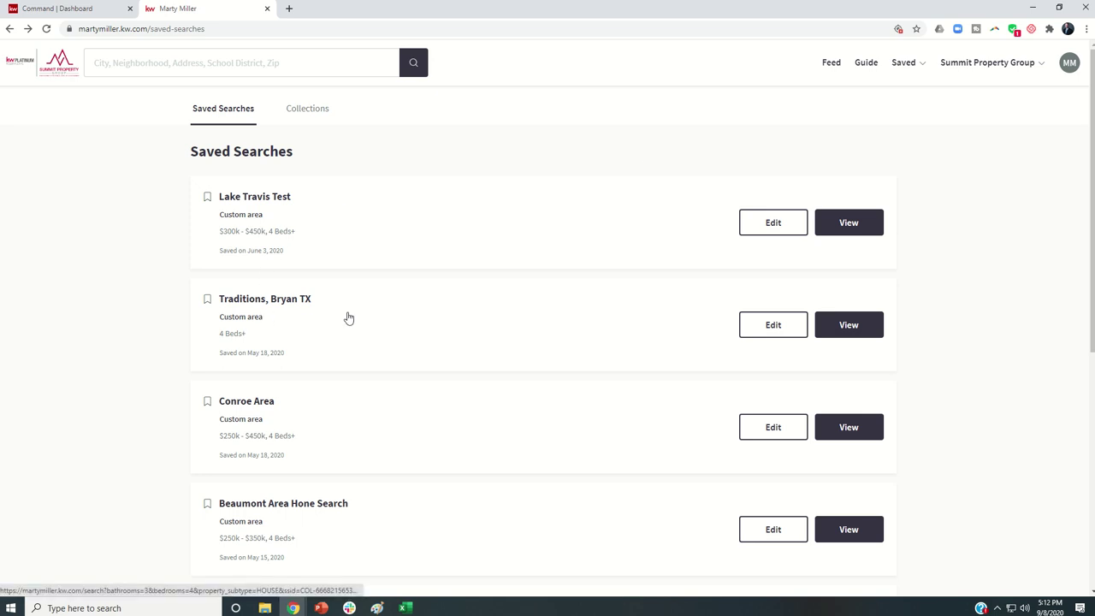
Set the Traditions, Bryan TX search's email notifications to Weekly and dismiss the confirmation.
{"action": "left_click", "coordinate": [773, 326]}
{"action": "left_click", "coordinate": [638, 351]}
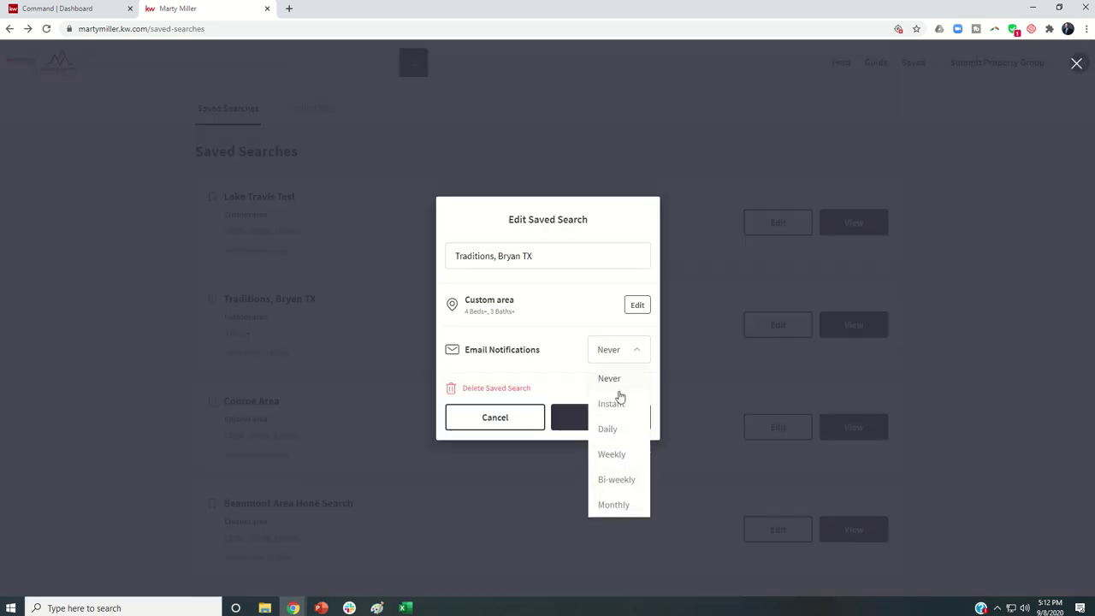
{"action": "left_click", "coordinate": [612, 454]}
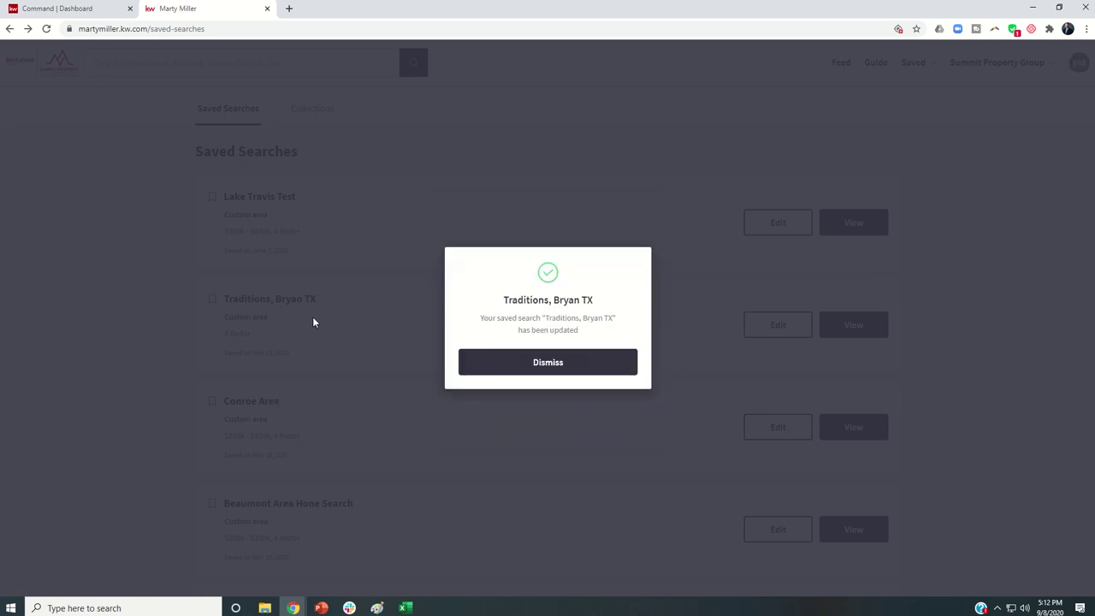
{"action": "left_click", "coordinate": [542, 368]}
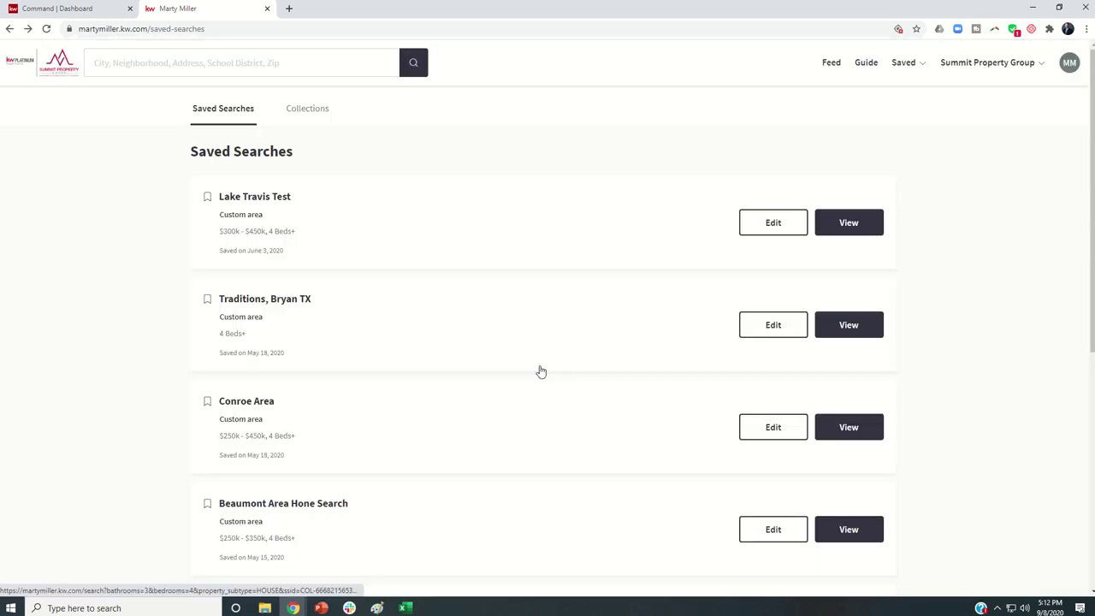